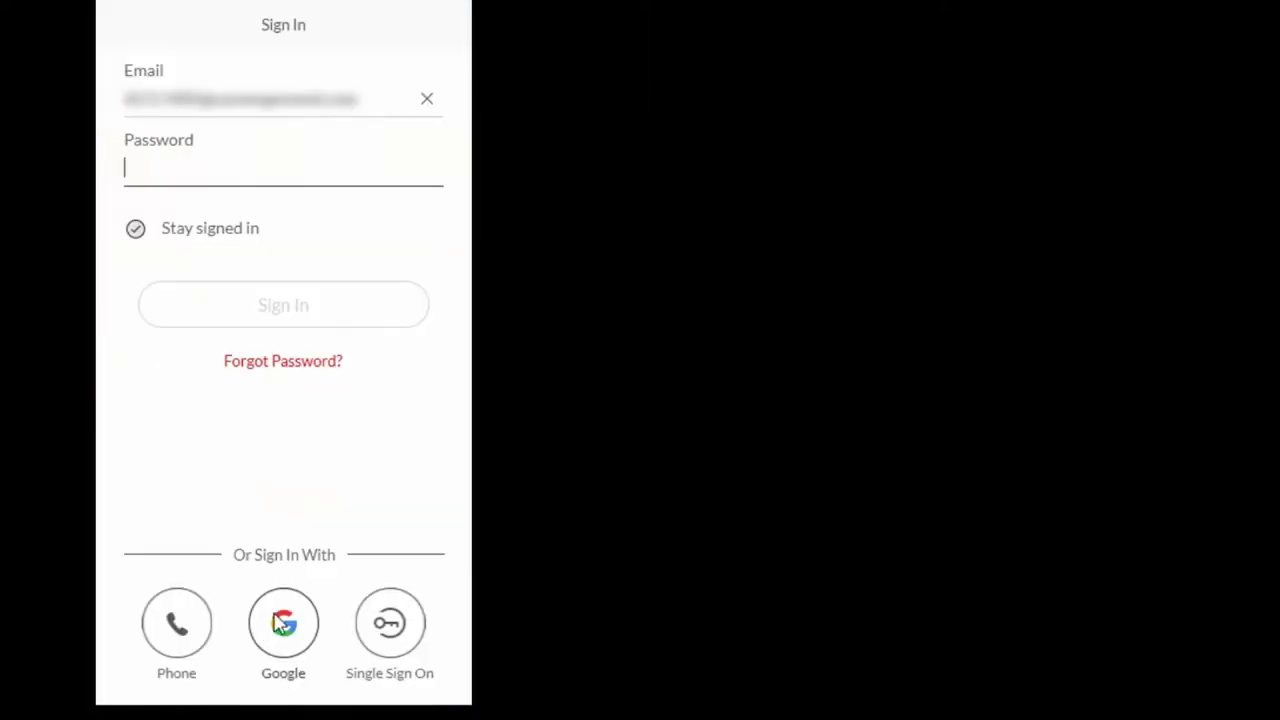
# Enter the account password and sign in with Stay signed in left enabled
pyautogui.write('*******')
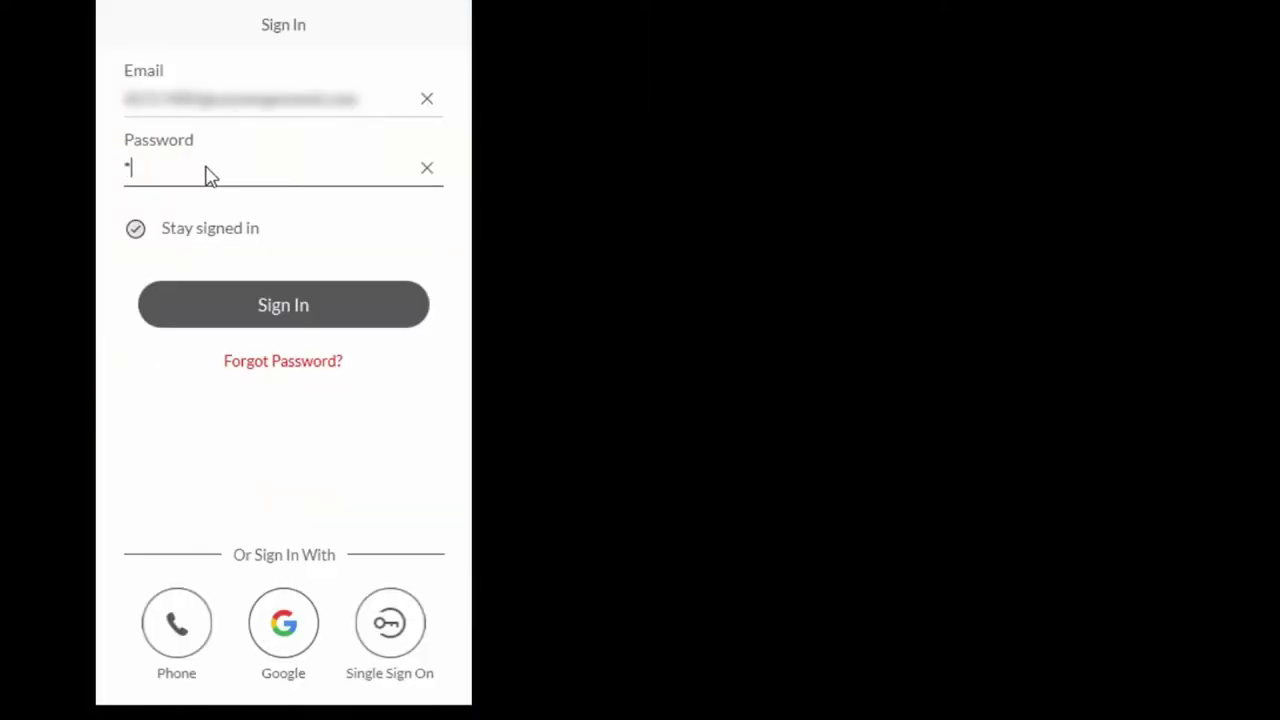
pyautogui.write('*')
pyautogui.click(137, 232)
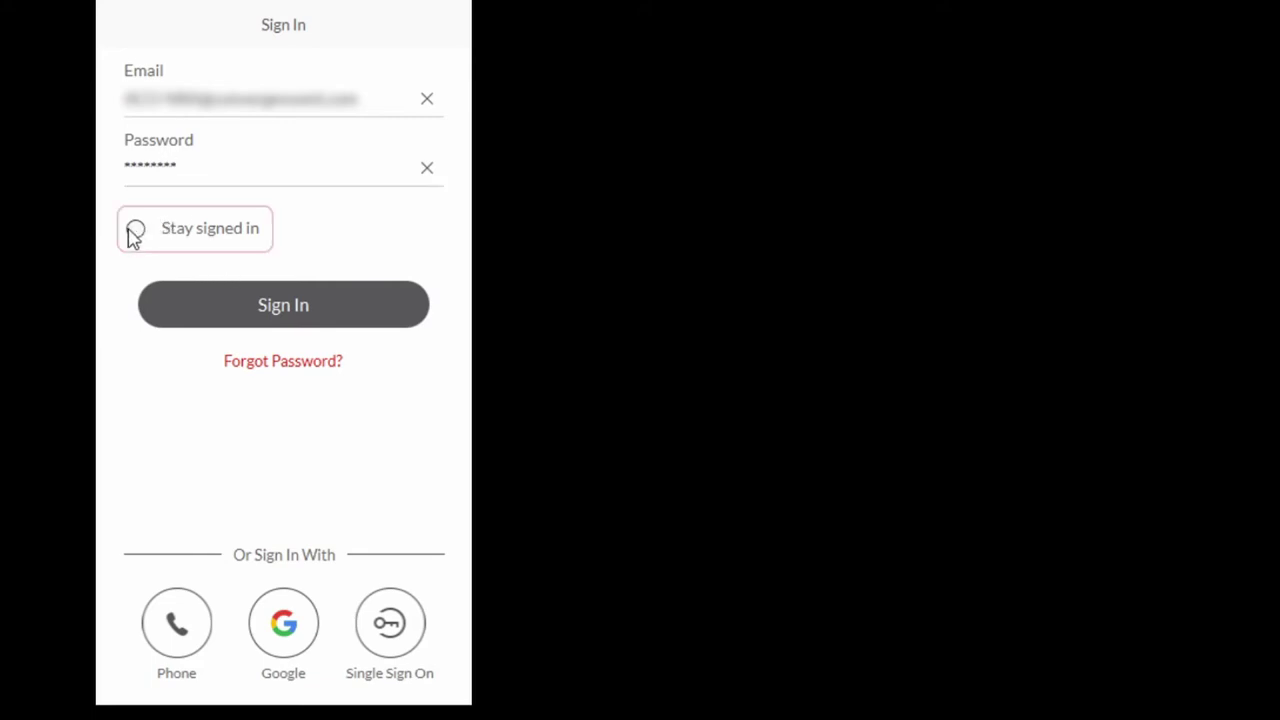
pyautogui.click(137, 230)
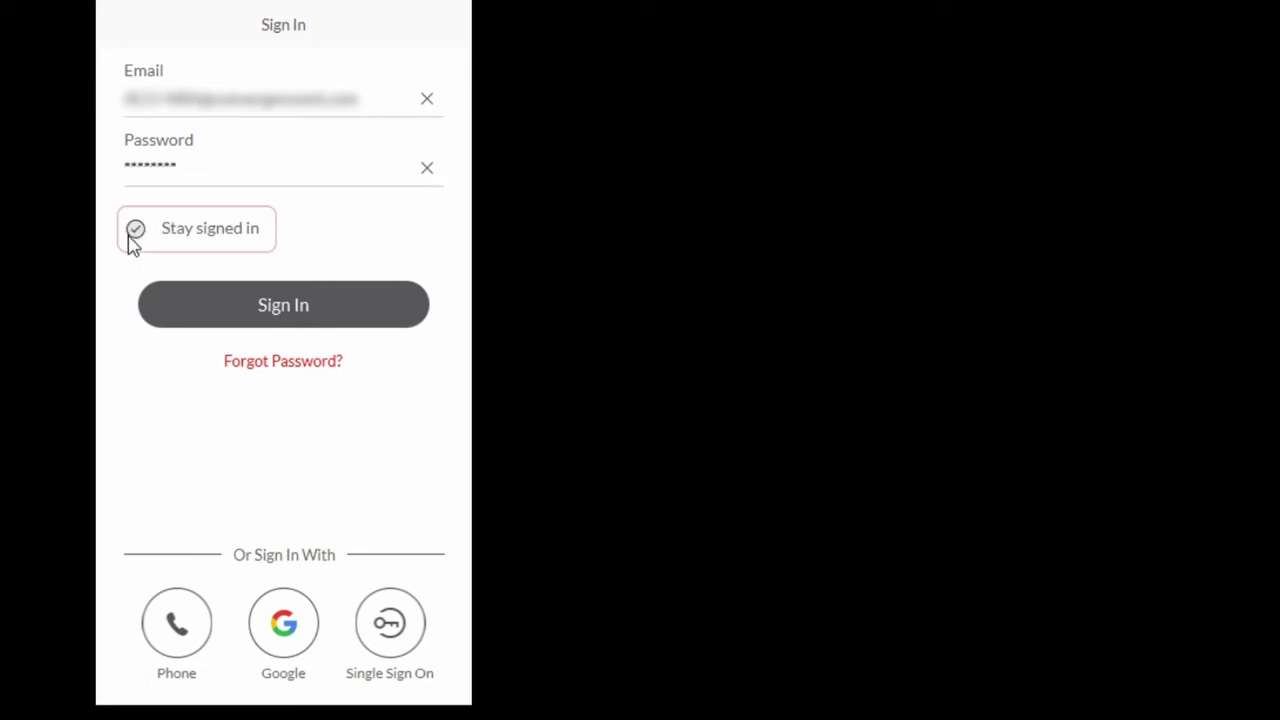
pyautogui.click(249, 314)
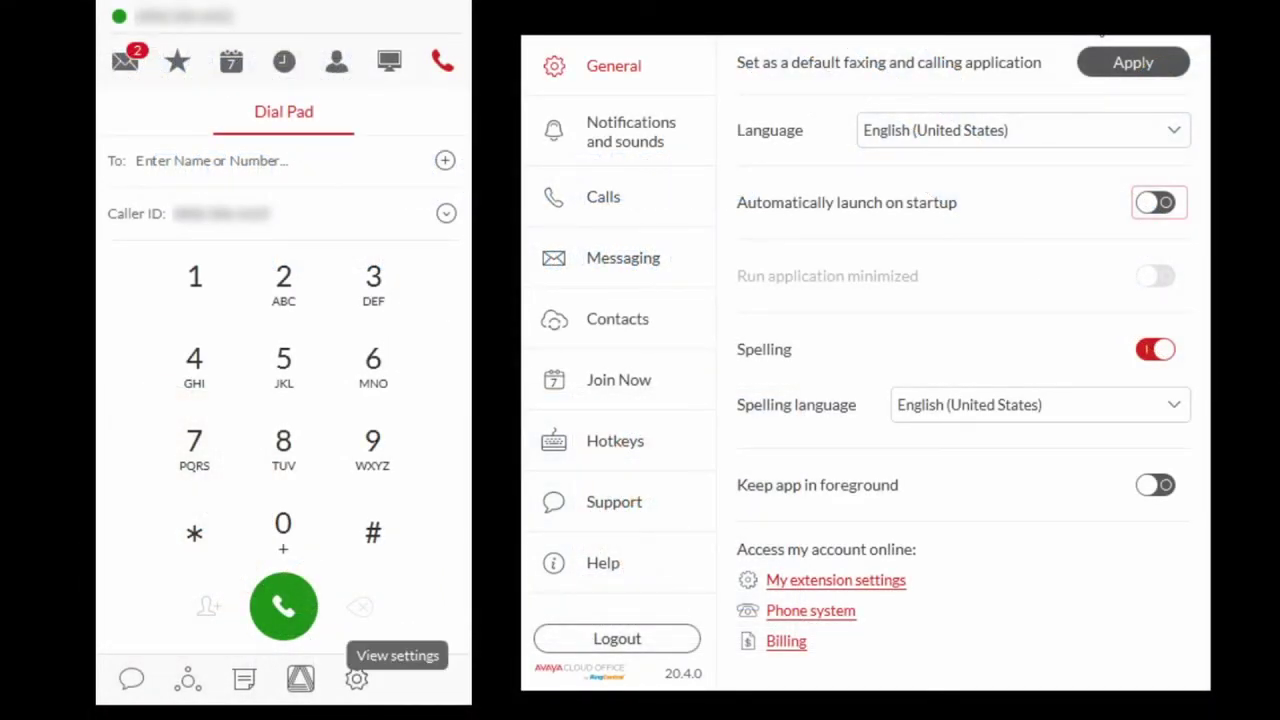
# In General settings, set default faxing/calling app, launch on startup, keep in foreground; Run minimized off
pyautogui.click(357, 680)
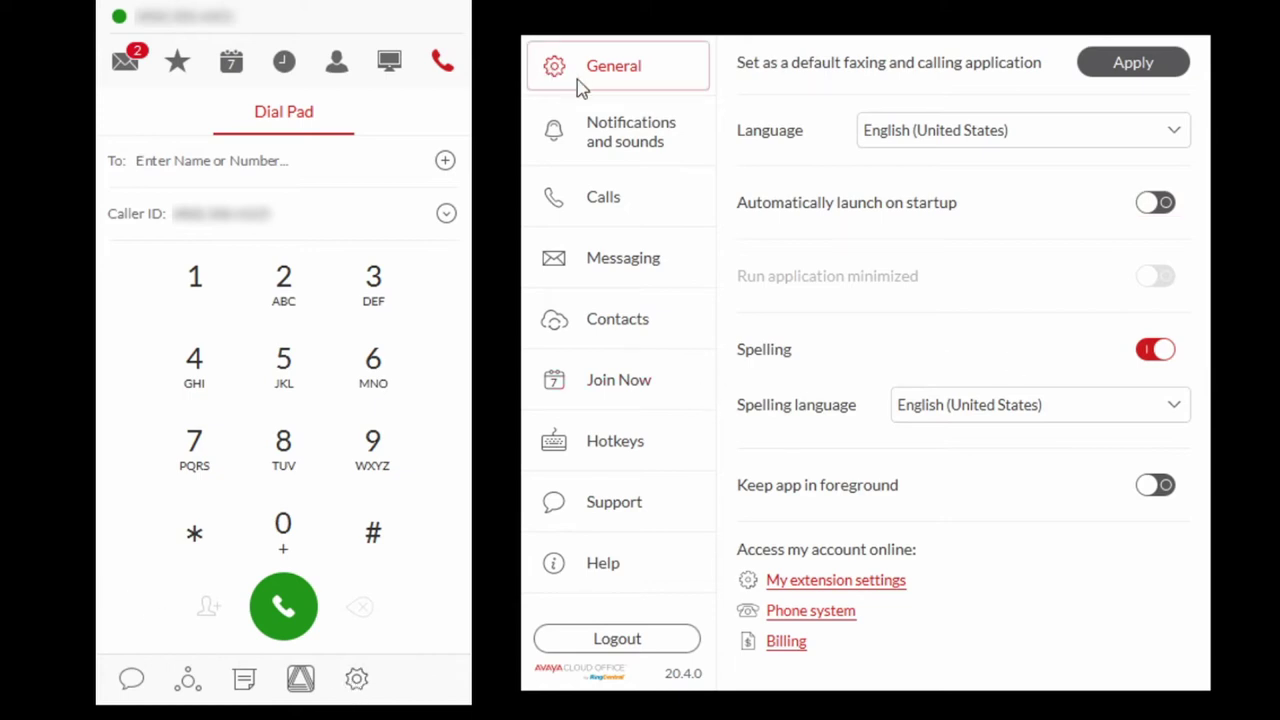
pyautogui.click(1141, 66)
pyautogui.click(1168, 208)
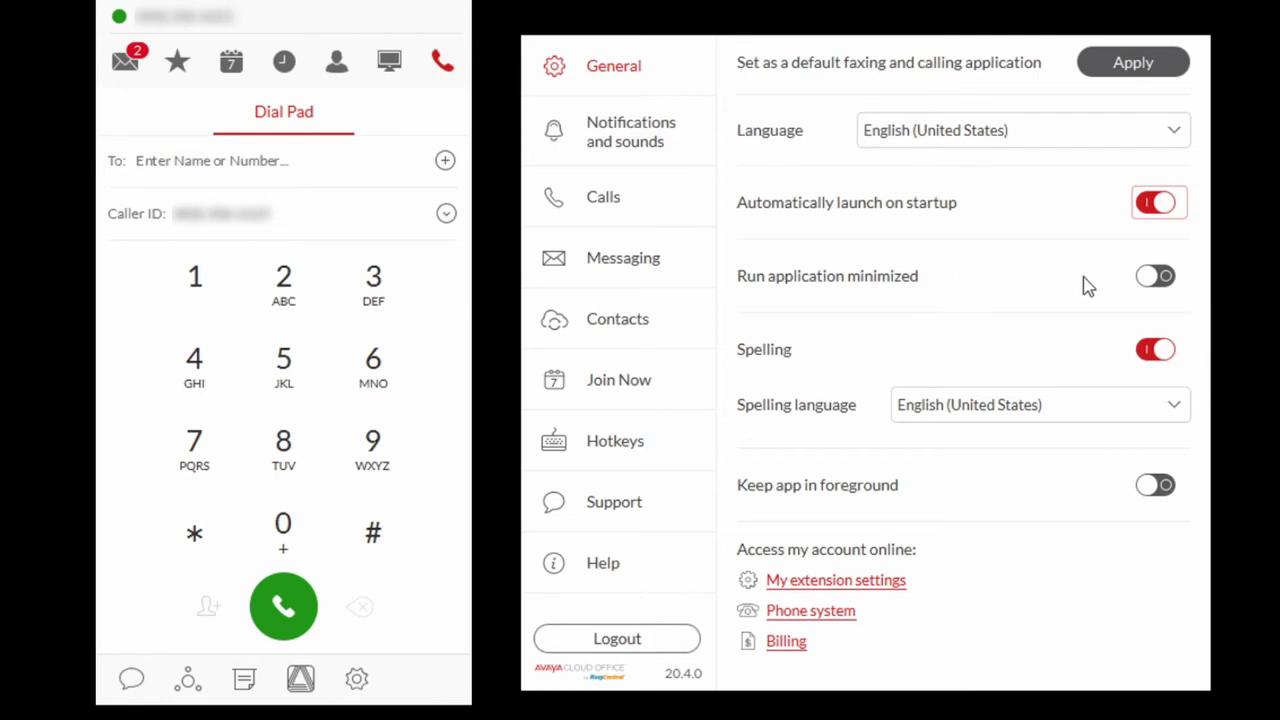
pyautogui.click(1168, 281)
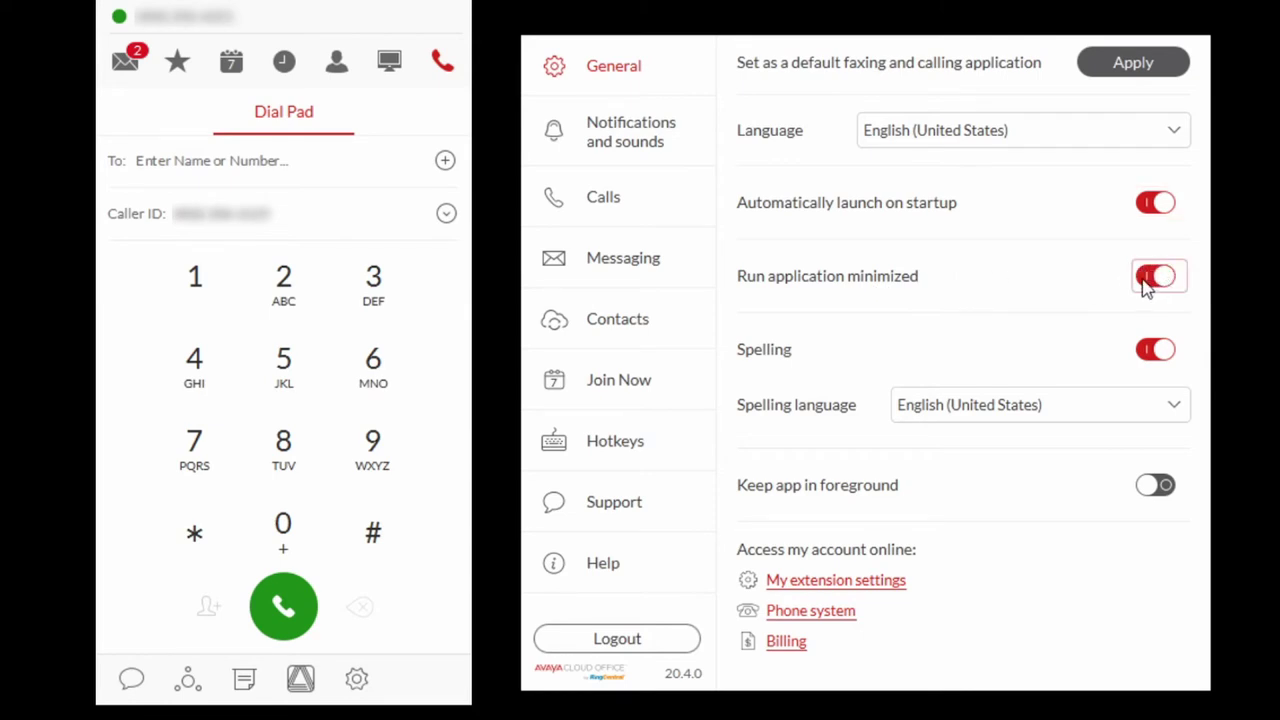
pyautogui.click(1146, 280)
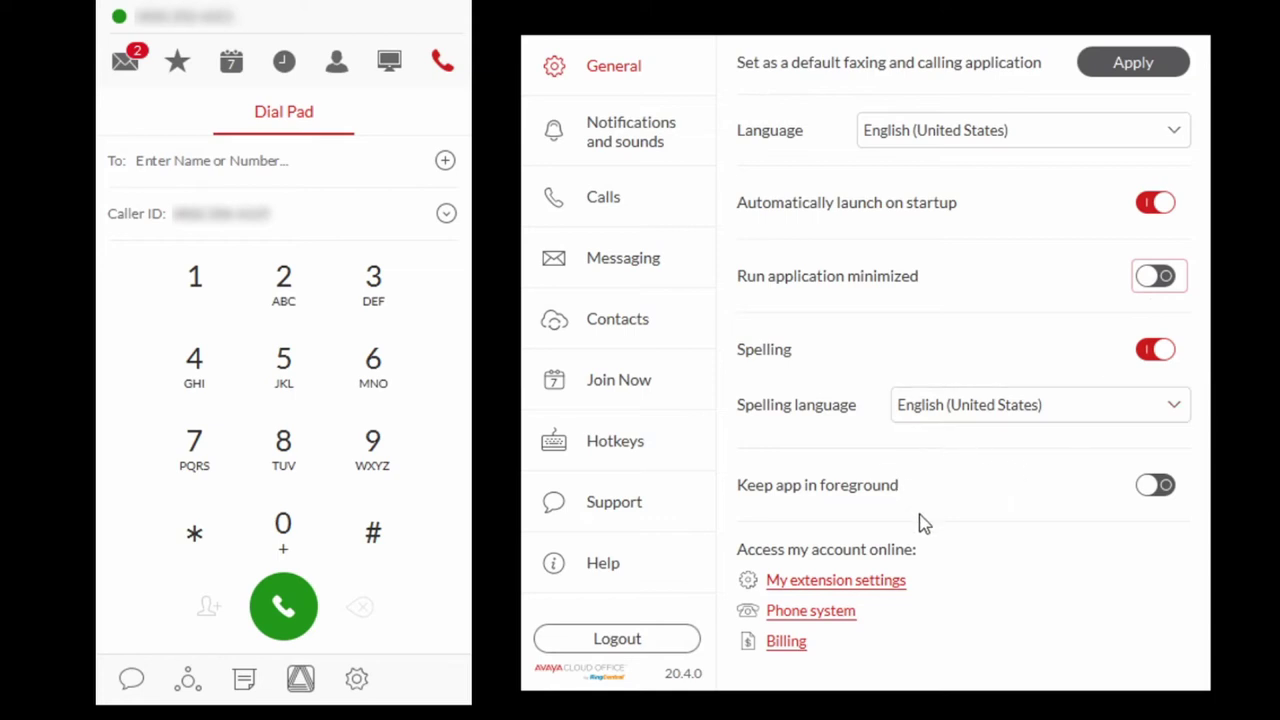
pyautogui.click(1166, 484)
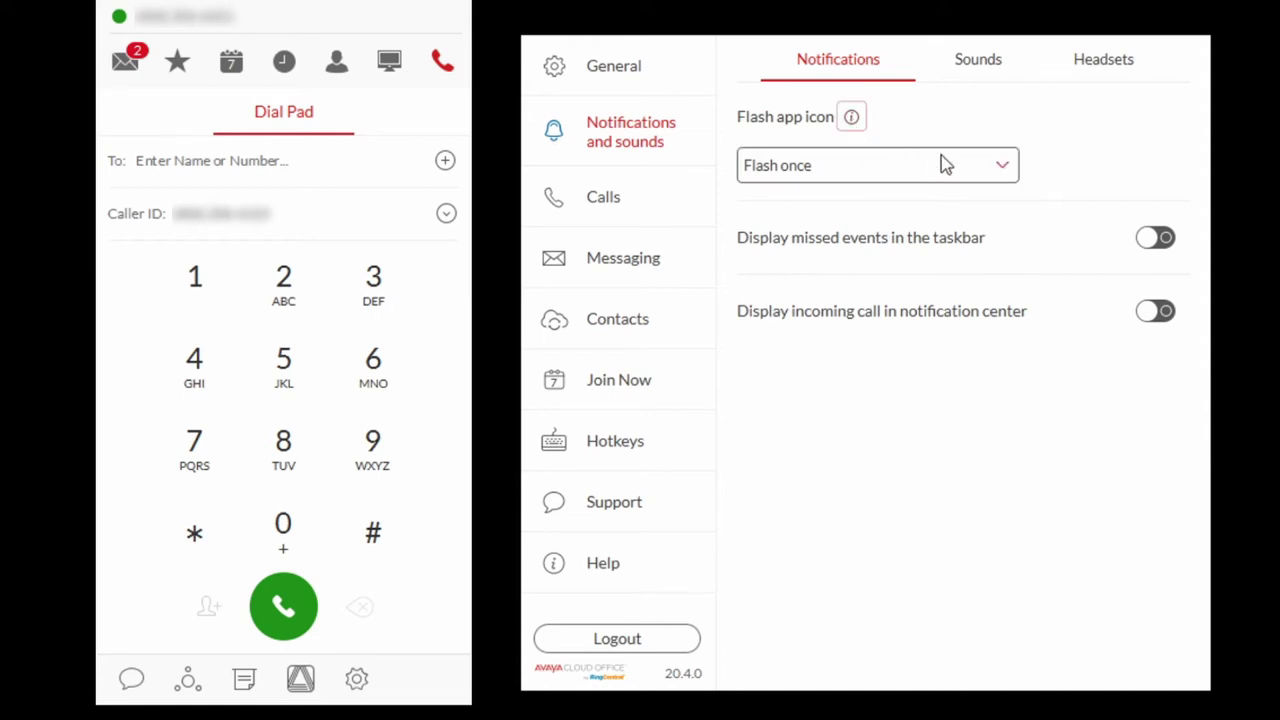
# Keep Flash app icon on Flash once and enable Display missed events in the taskbar
pyautogui.click(1008, 174)
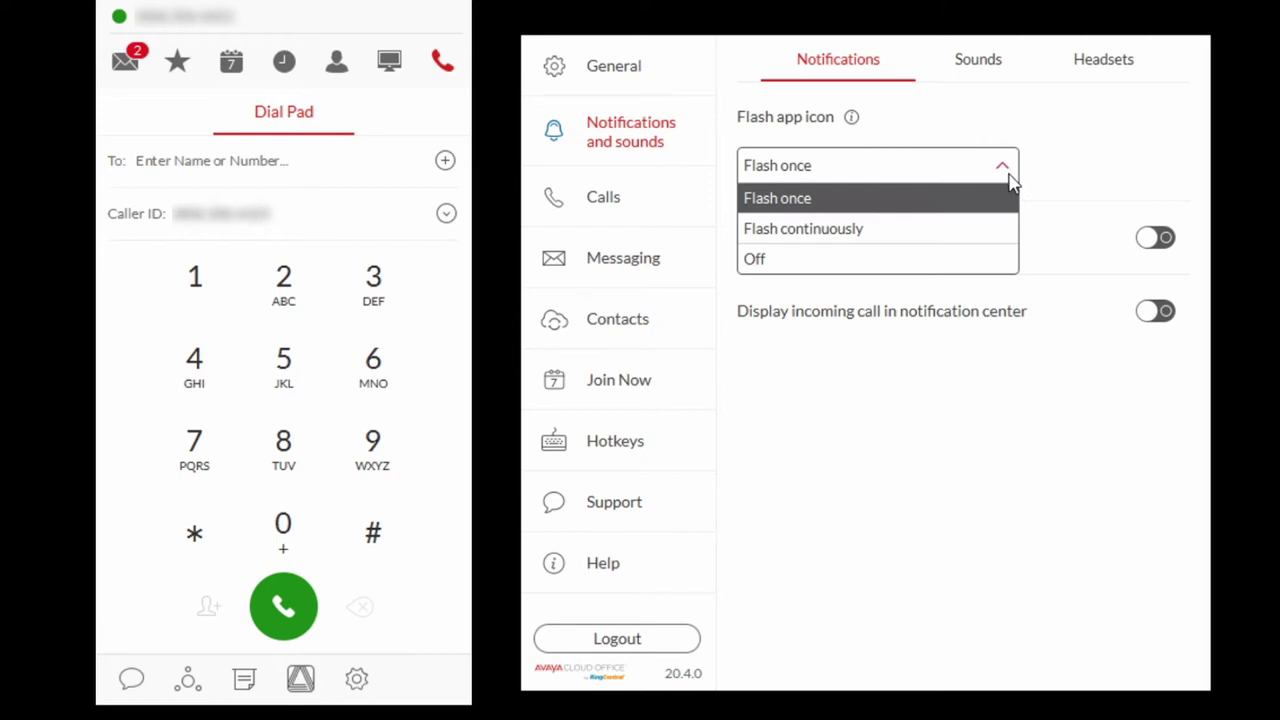
pyautogui.click(1064, 174)
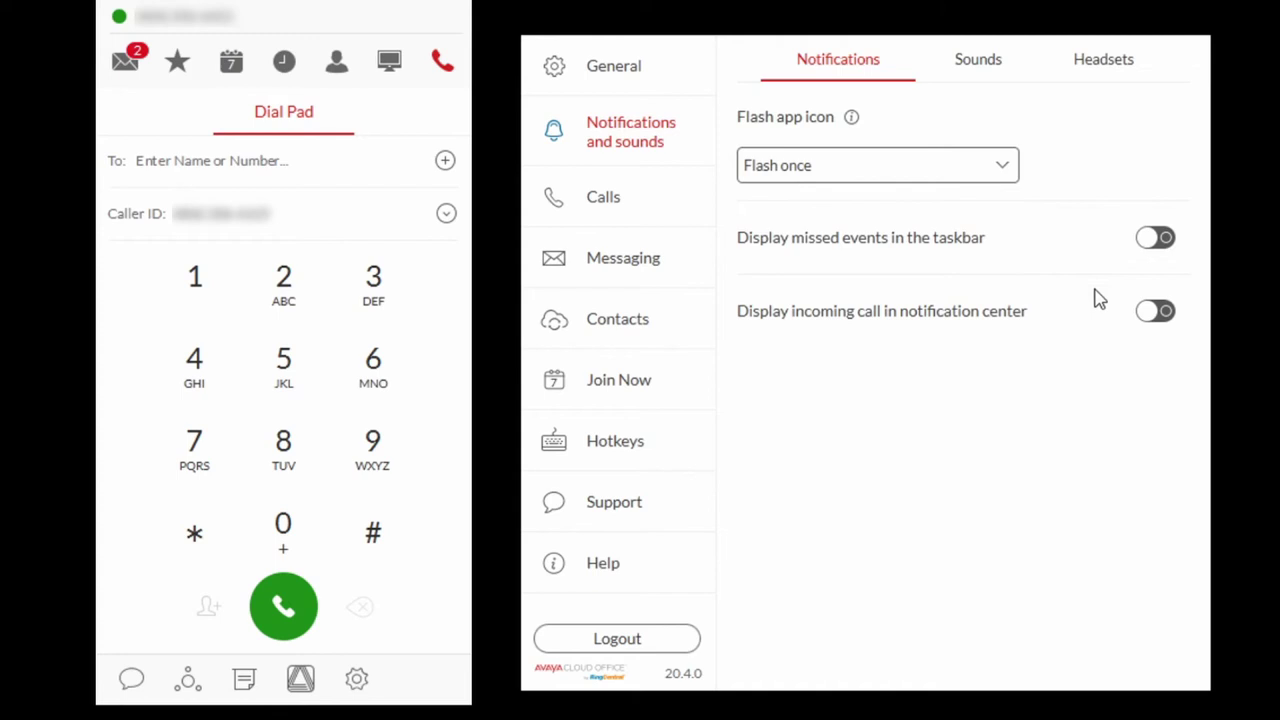
pyautogui.click(1170, 247)
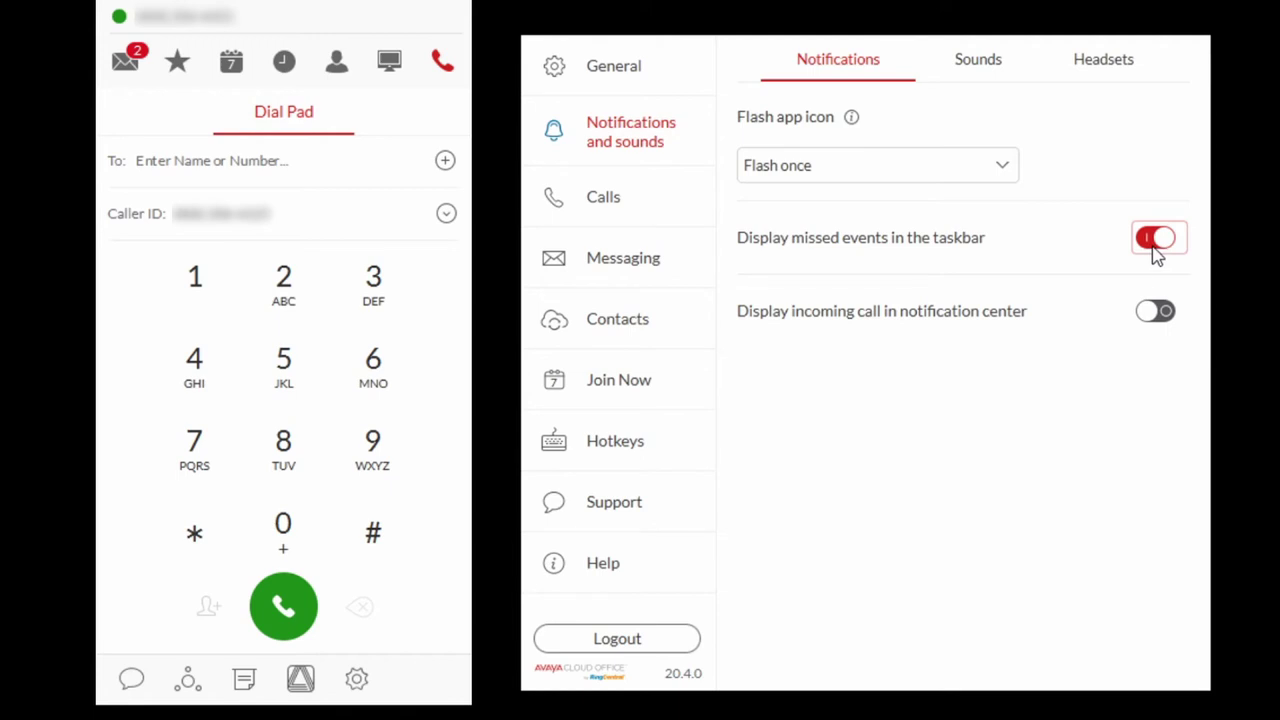
# Set Microphone to Headset Microphone (Poly BT600), Speaker and Ringer to Headset Earphone (Poly BT600), then Add New
pyautogui.click(966, 68)
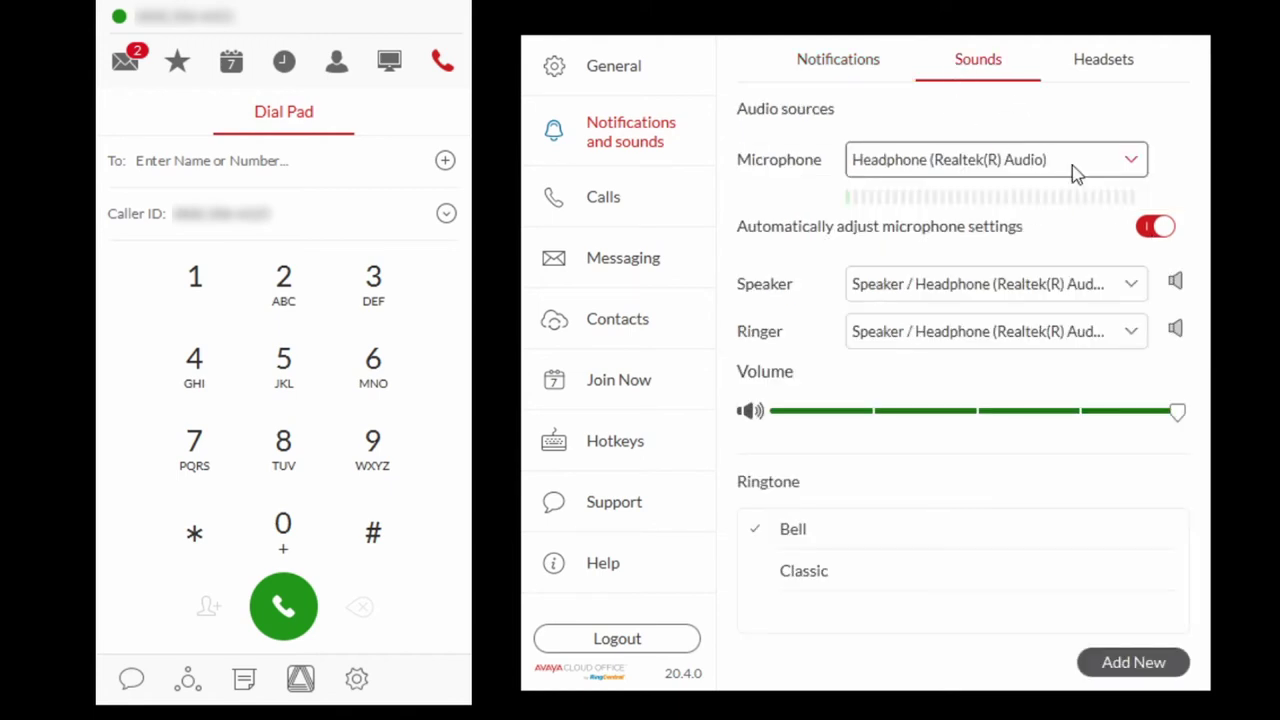
pyautogui.click(1128, 168)
pyautogui.click(1044, 228)
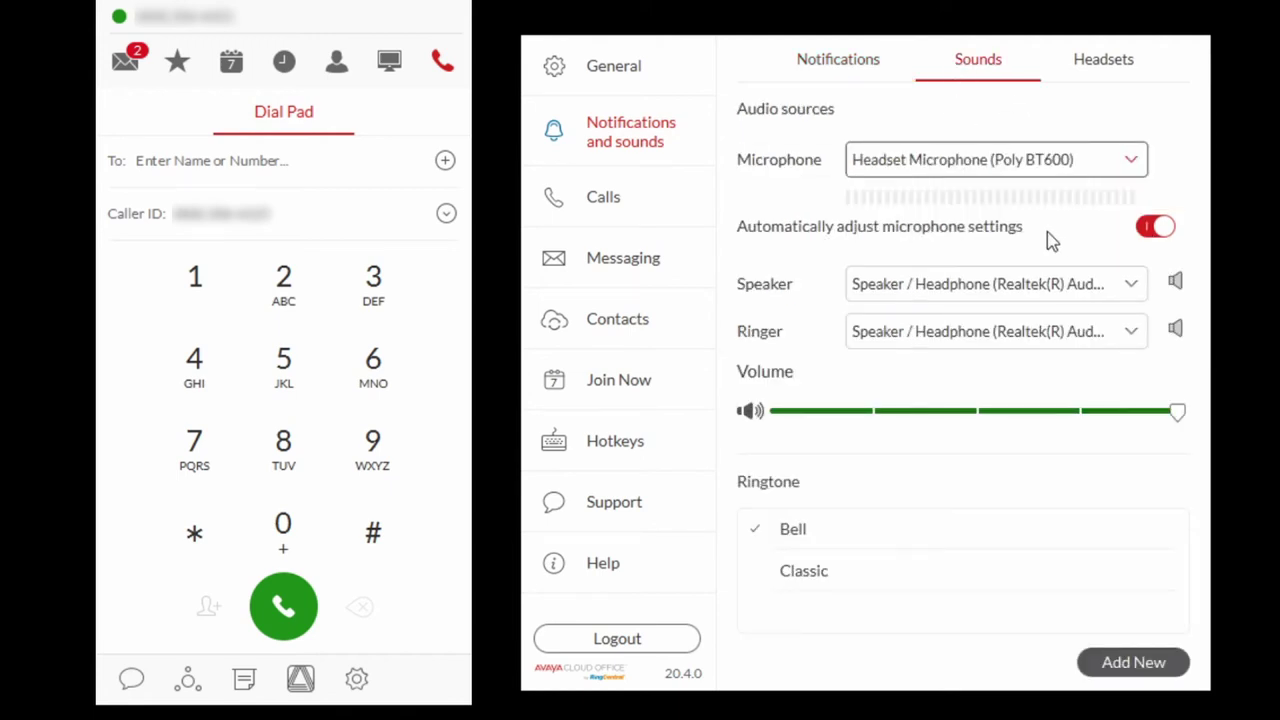
pyautogui.click(1131, 283)
pyautogui.click(1040, 348)
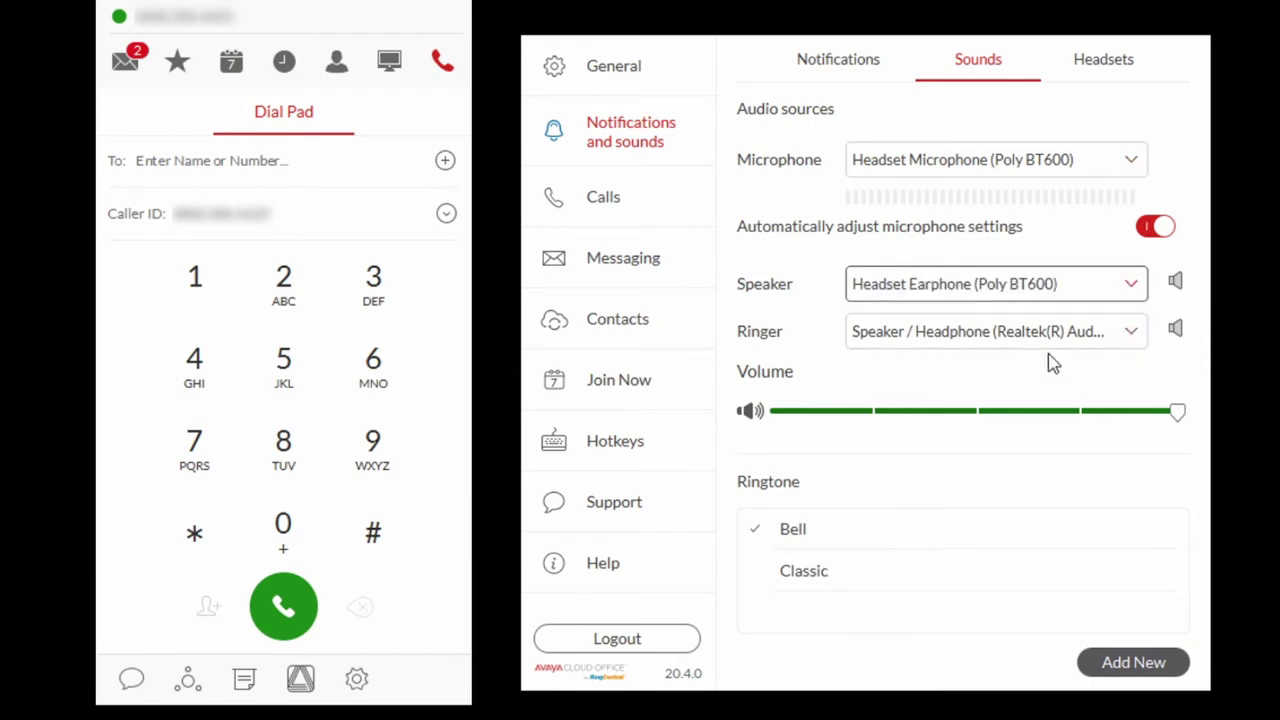
pyautogui.click(1128, 333)
pyautogui.click(1042, 430)
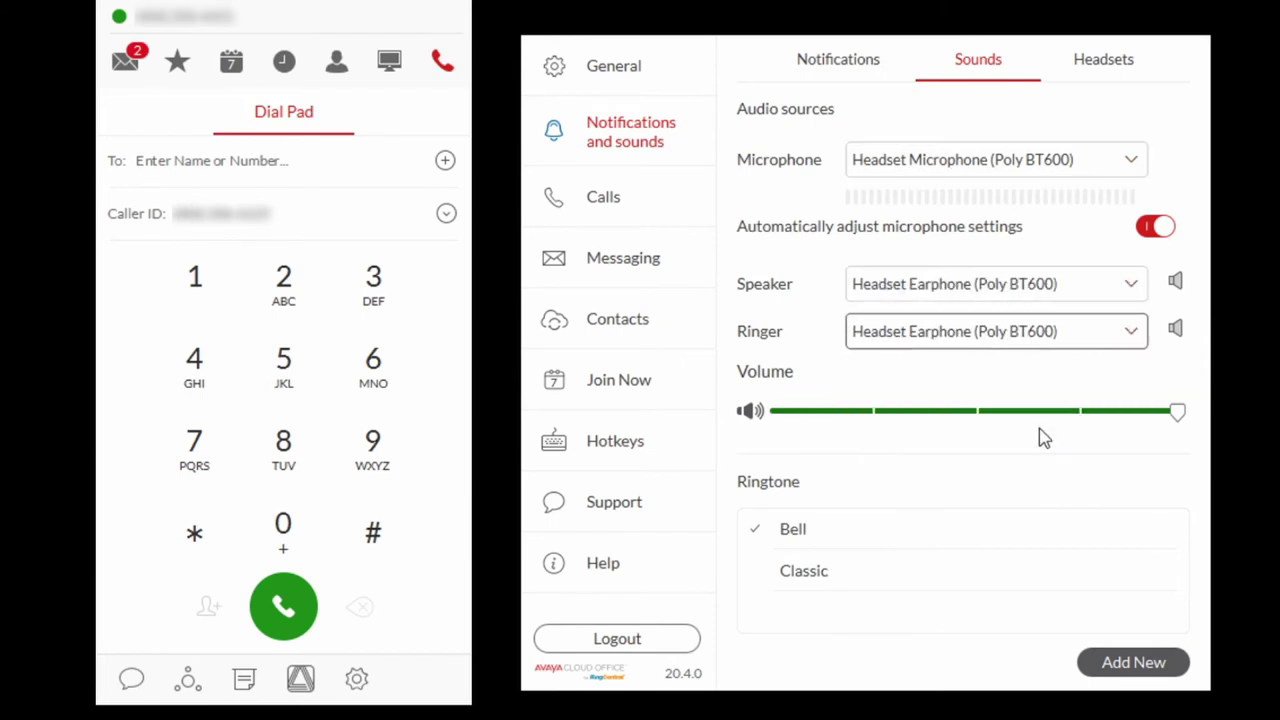
pyautogui.click(1145, 664)
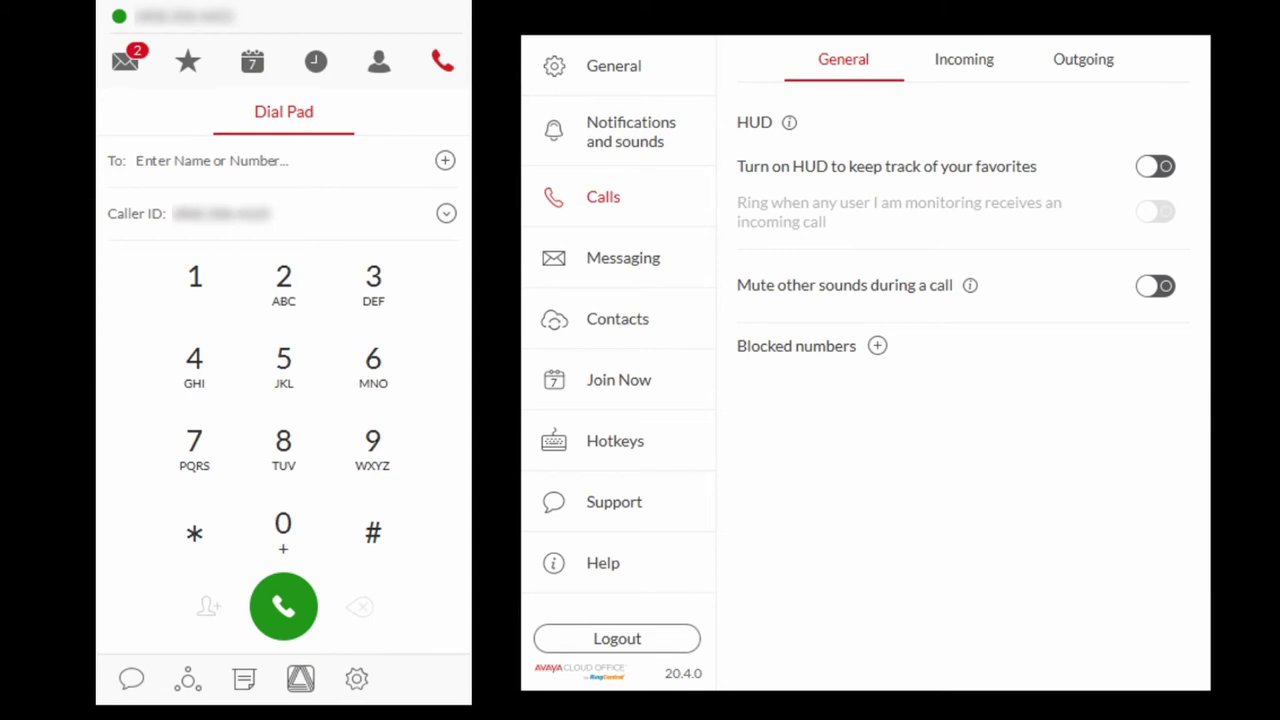
# Enable the HUD for favorites and Mute other sounds during a call, leaving Ring when monitoring off
pyautogui.click(1156, 167)
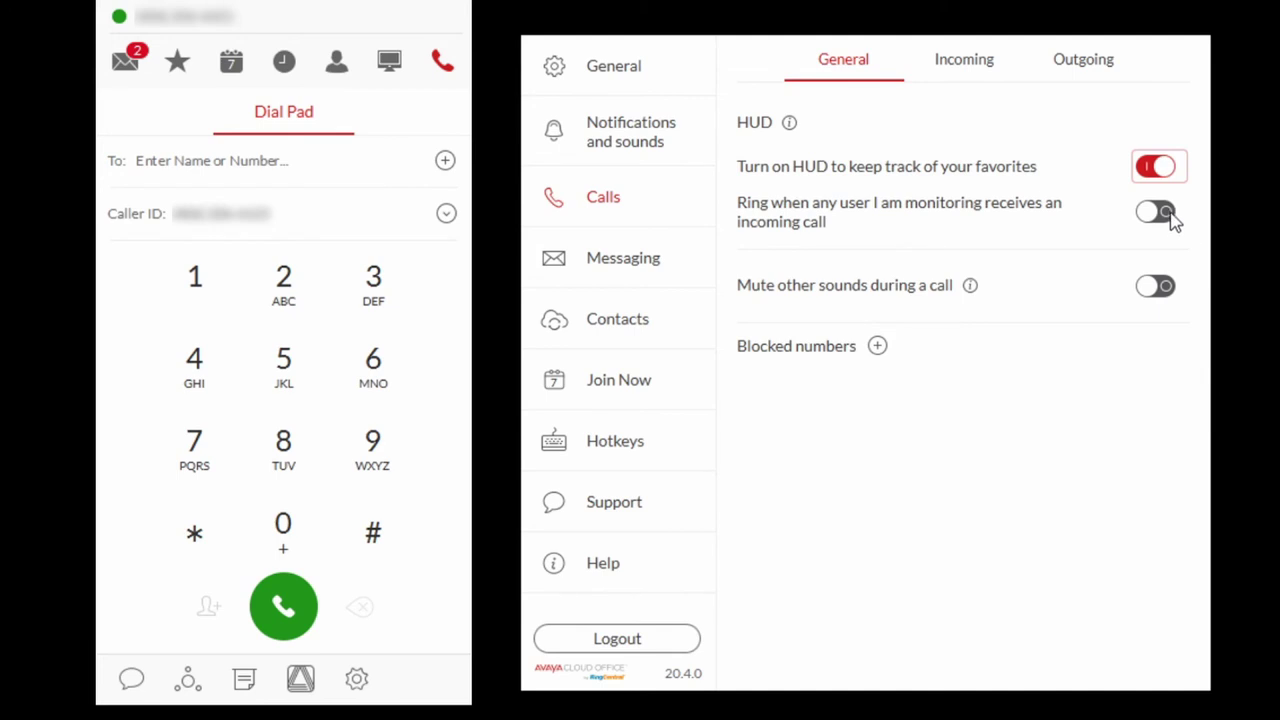
pyautogui.click(1156, 212)
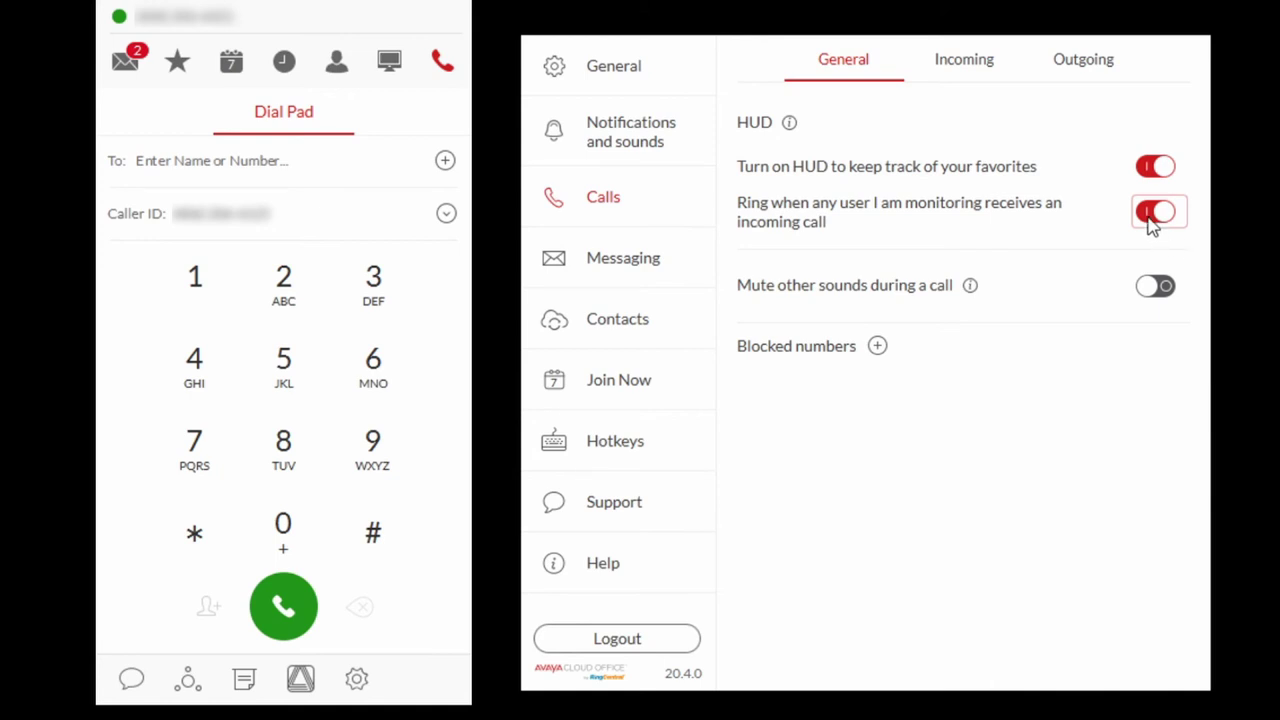
pyautogui.click(1152, 216)
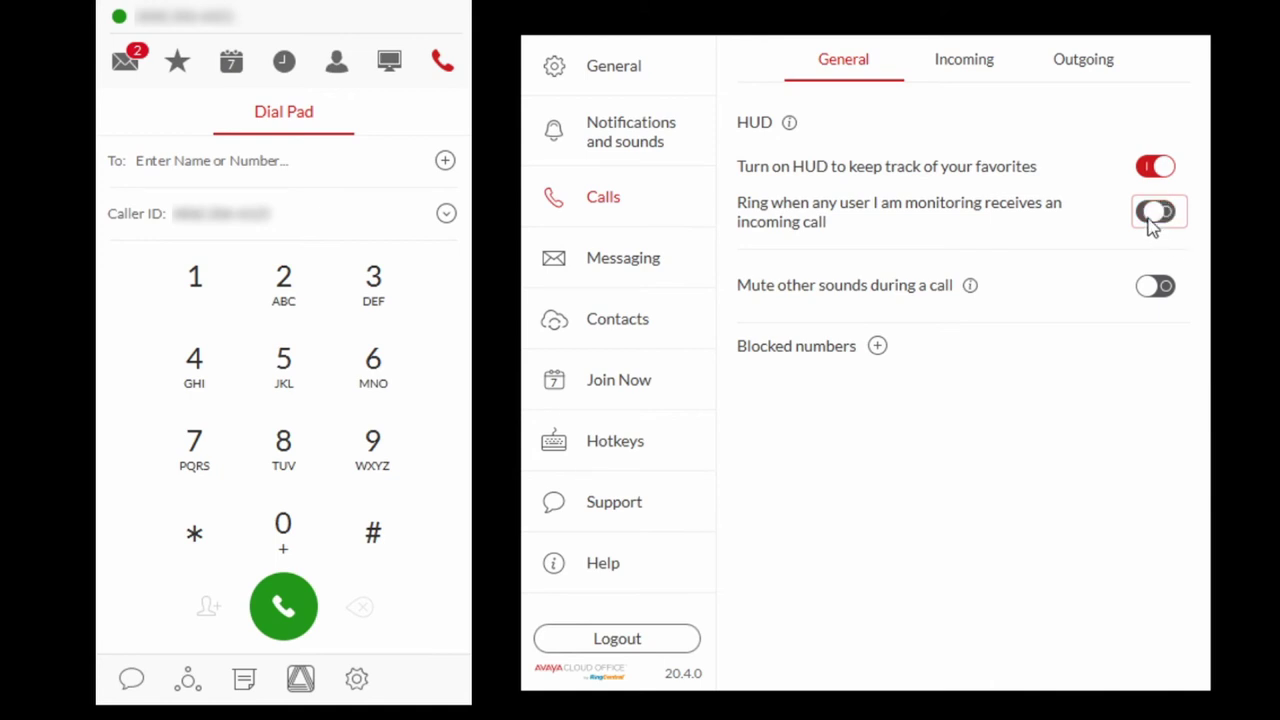
pyautogui.click(1166, 288)
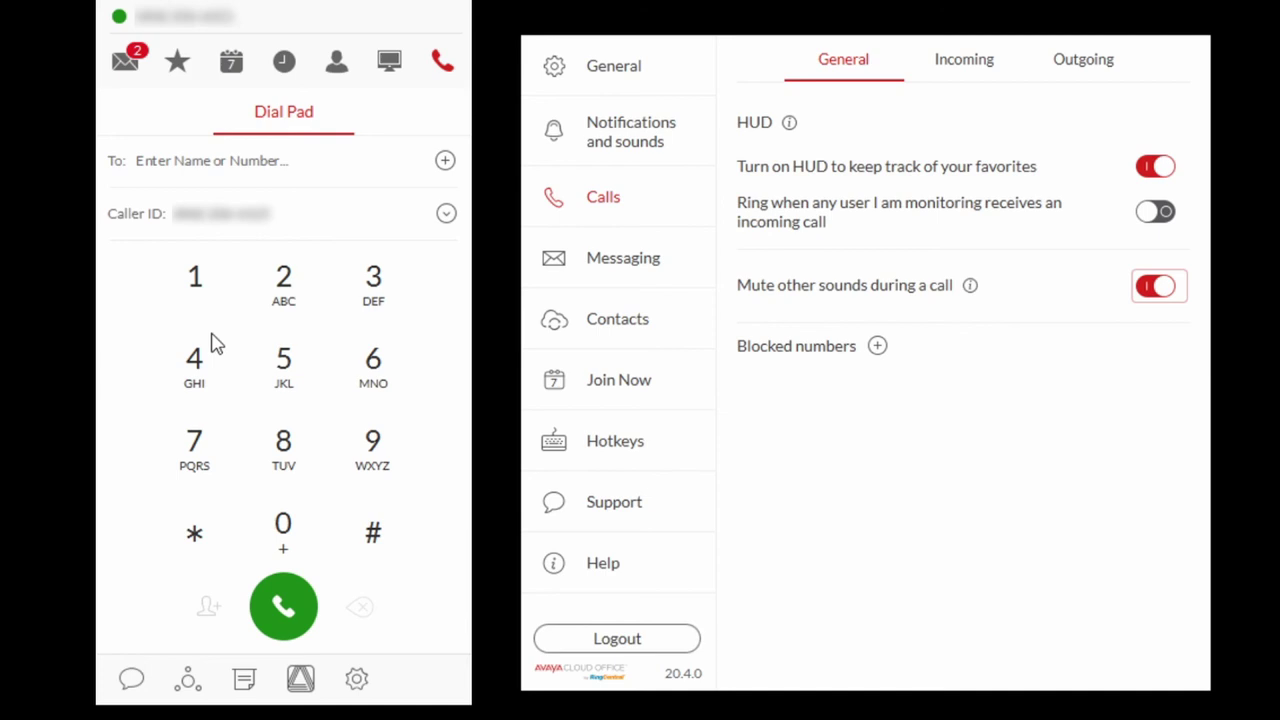
pyautogui.click(965, 287)
# Enable Display incoming call in the standalone window and leave Auto answer off (5 Seconds delay)
pyautogui.click(964, 59)
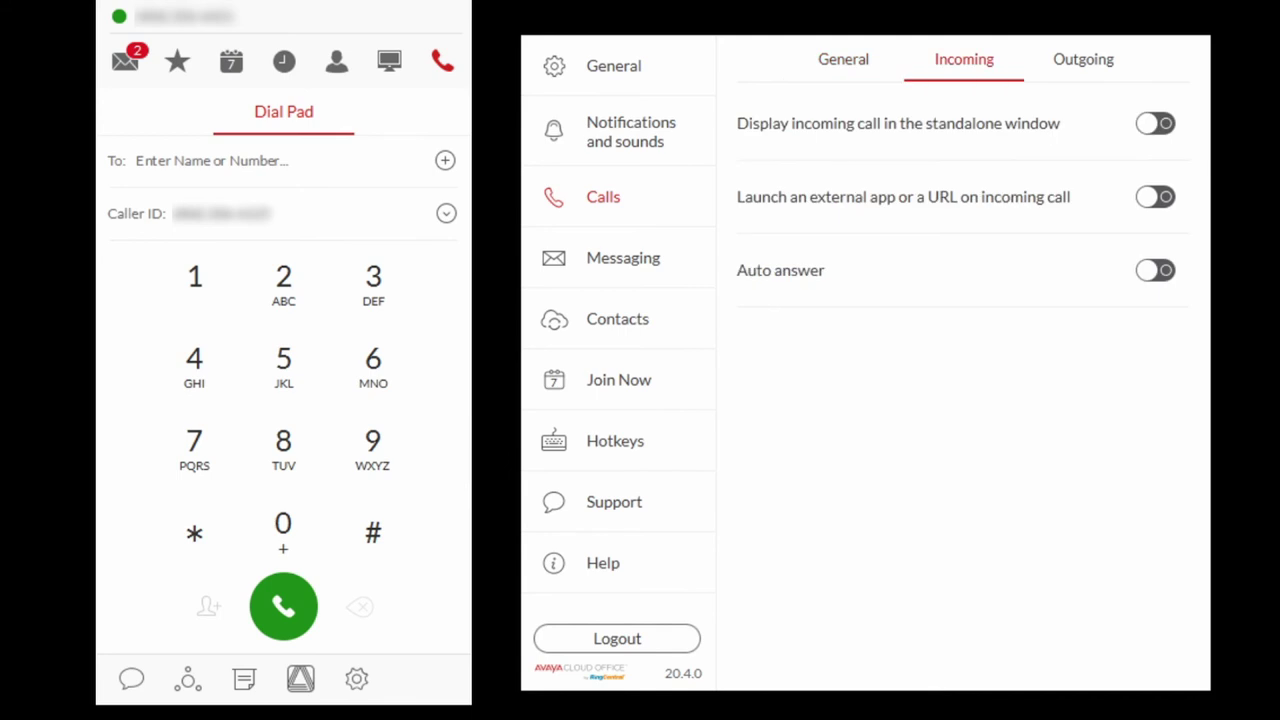
pyautogui.click(1160, 124)
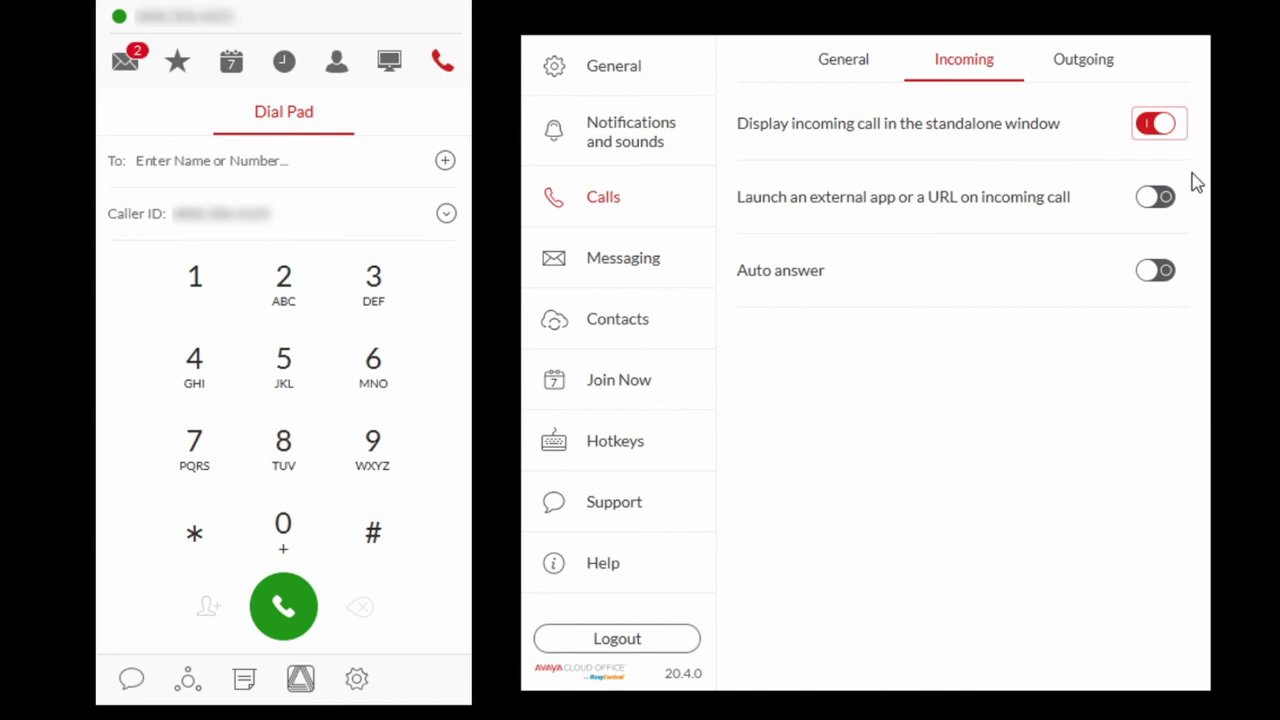
pyautogui.click(1158, 272)
pyautogui.click(1174, 333)
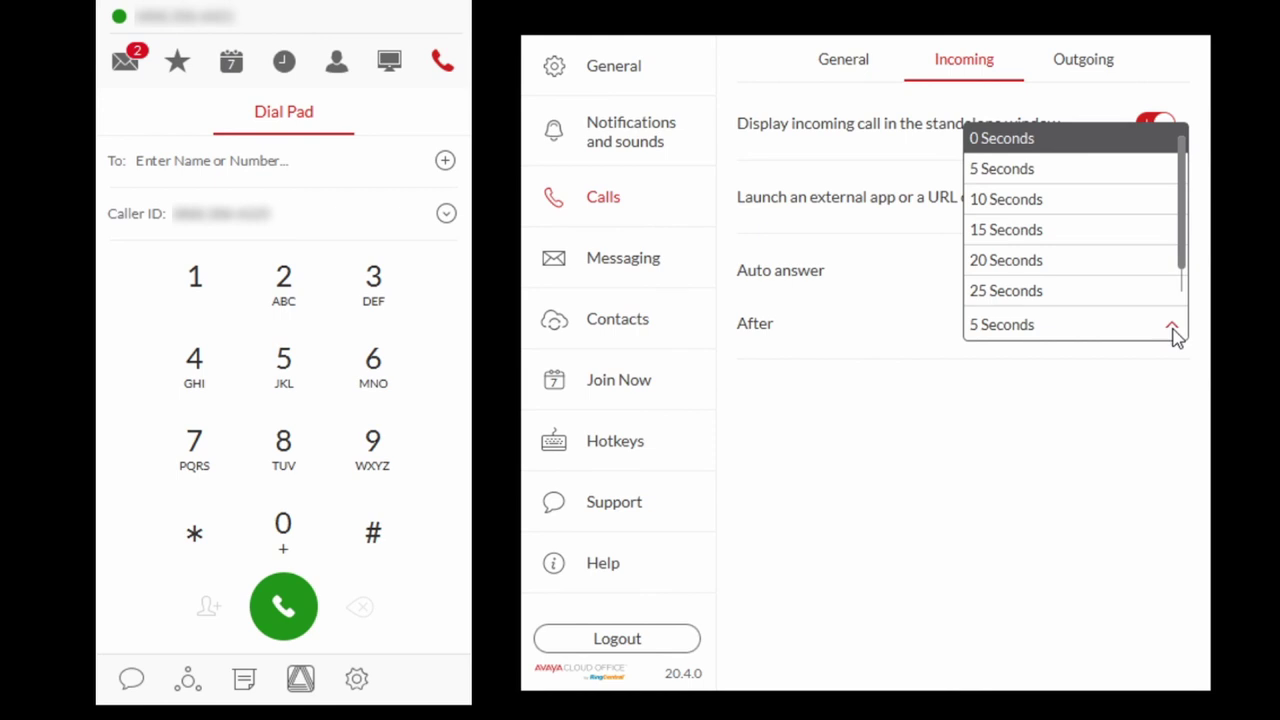
pyautogui.click(1174, 333)
pyautogui.click(1151, 274)
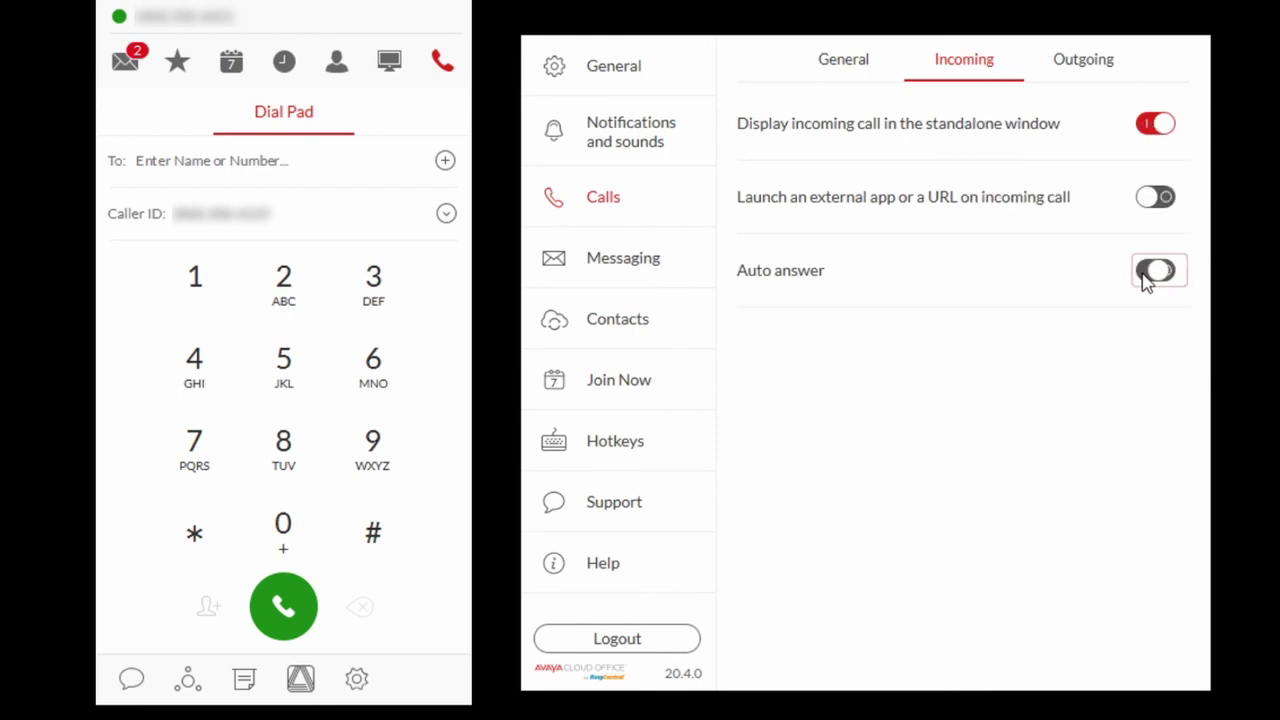
# On the Outgoing tab, keep Main company number as the caller ID for calls
pyautogui.click(1076, 66)
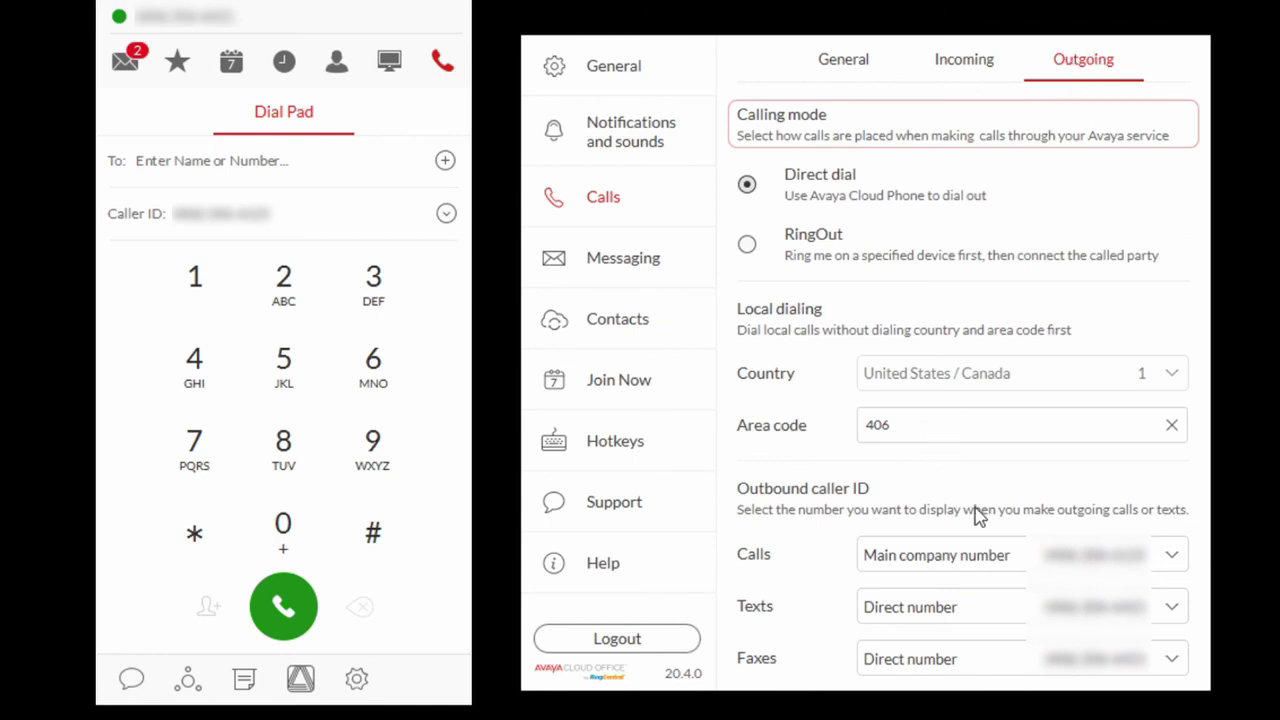
pyautogui.click(1174, 558)
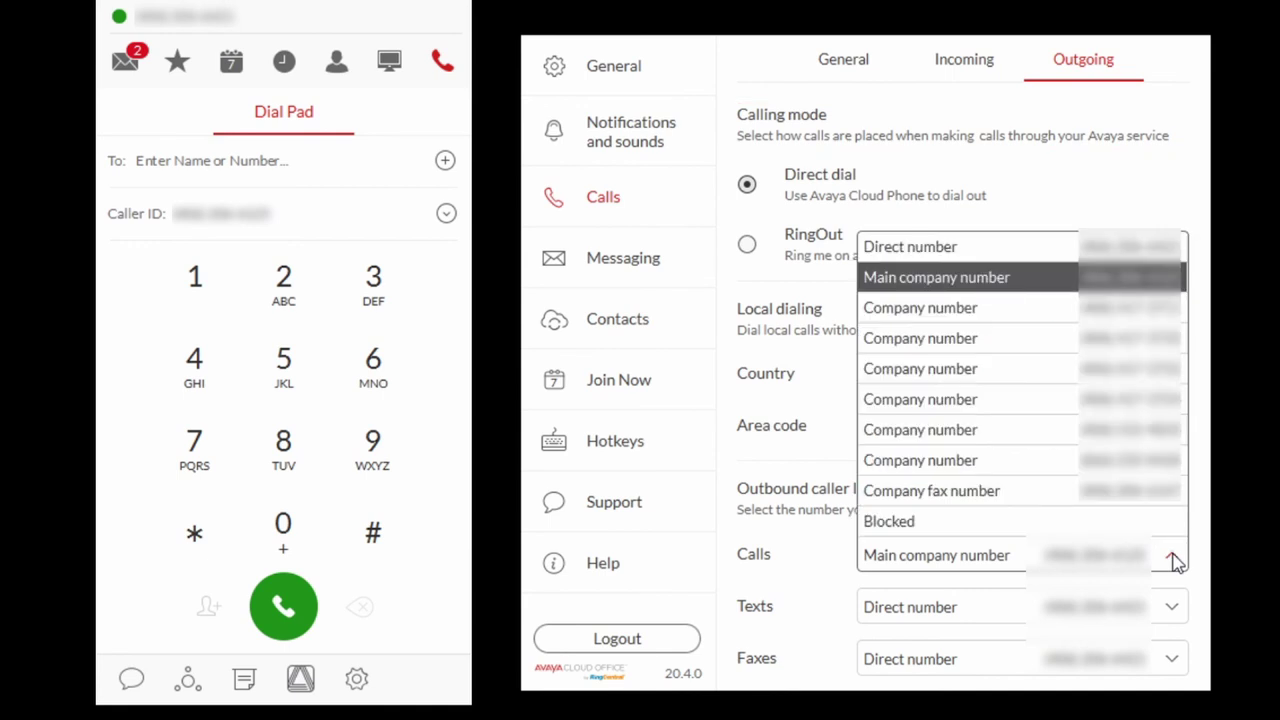
pyautogui.click(1174, 560)
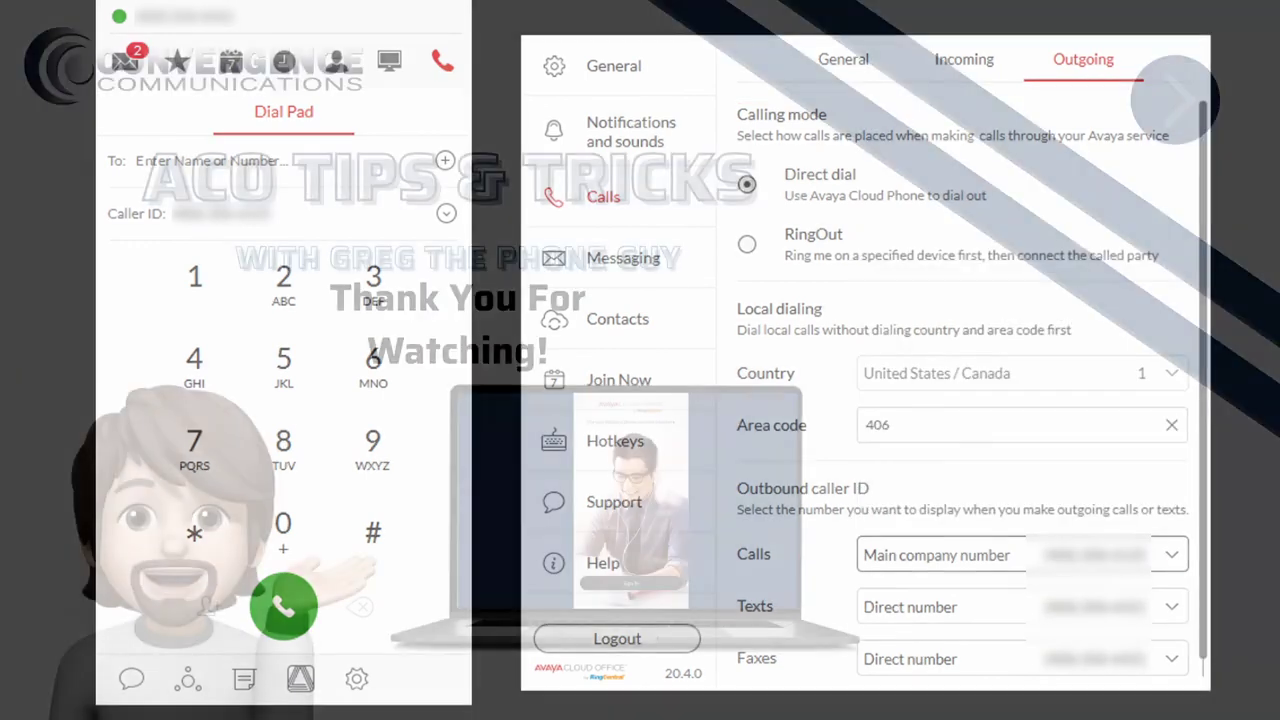